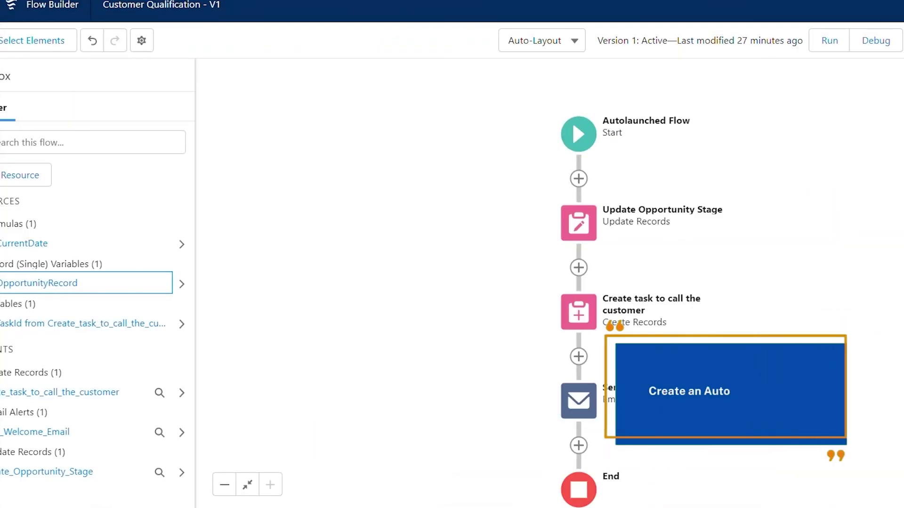
Step: Review the OpportunityRecord input variable's settings
click(449, 223)
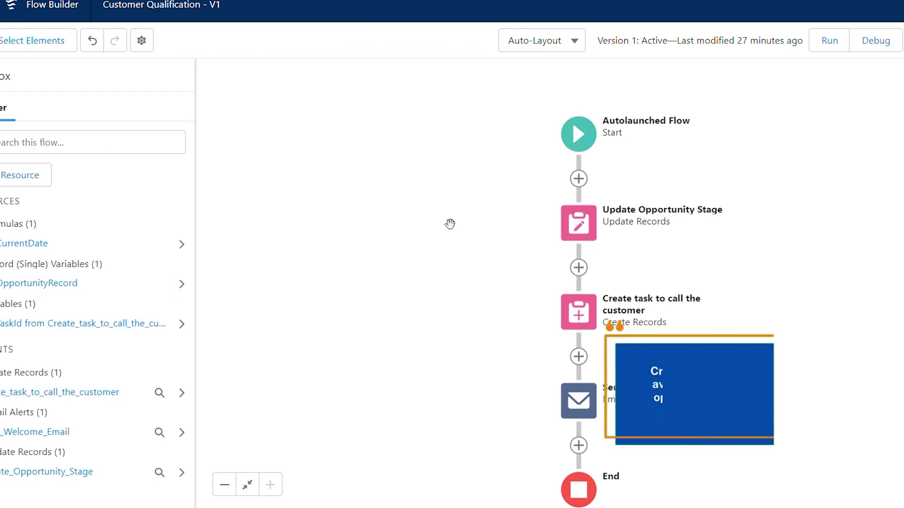
click(67, 284)
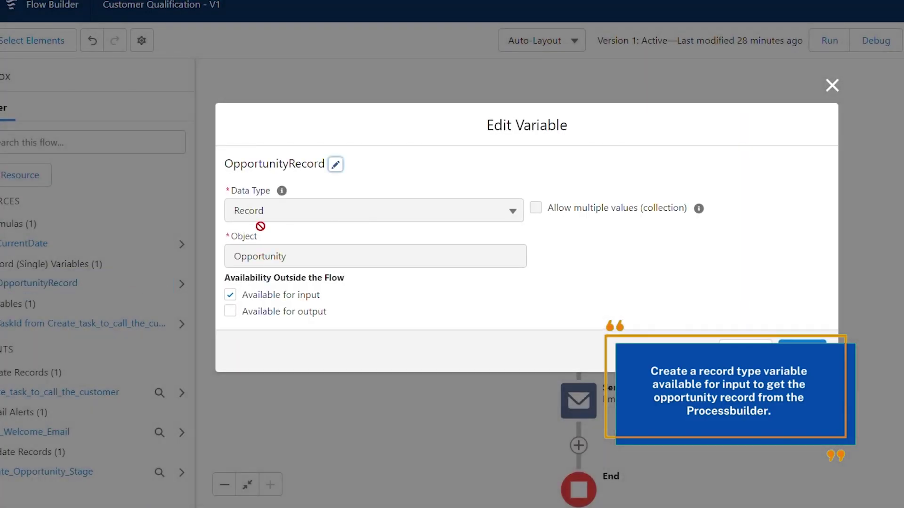
click(802, 349)
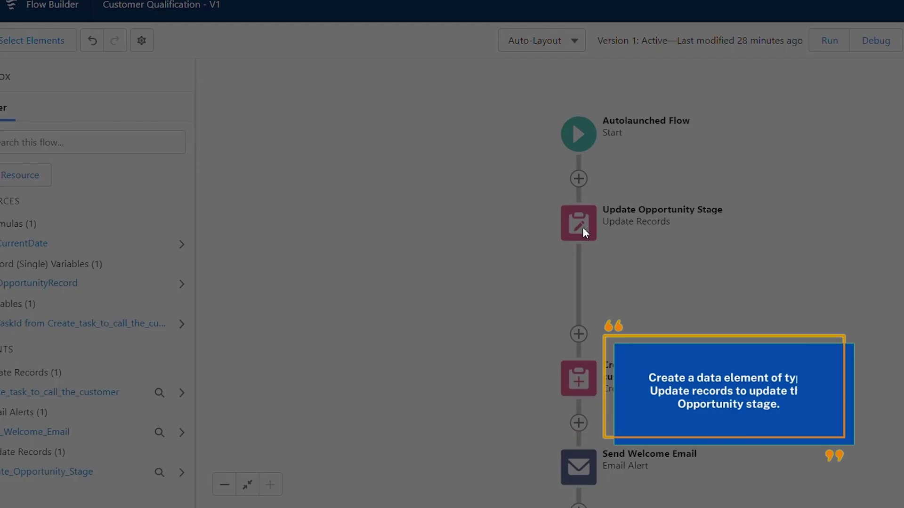
Step: Make Update Opportunity Stage filter on OpportunityRecord's Id and set StageName to Qualification
click(583, 231)
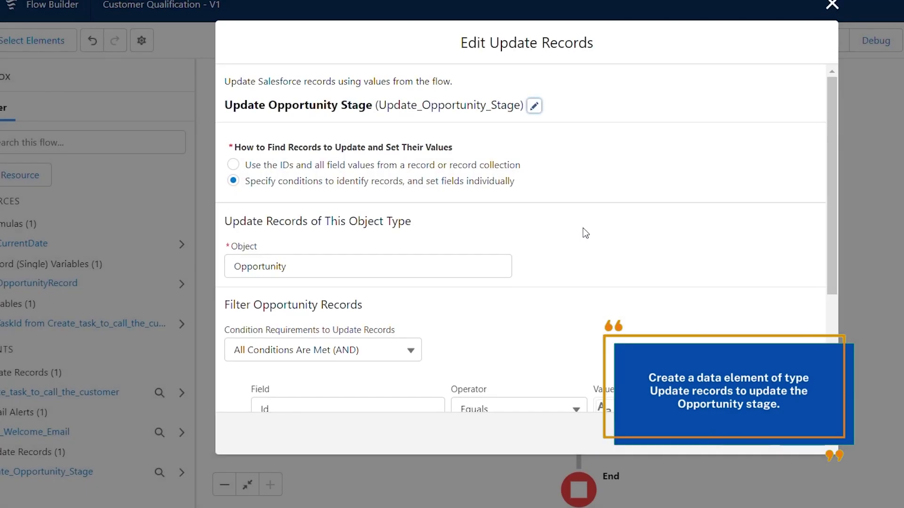
scroll(583, 228, down, 3)
click(612, 259)
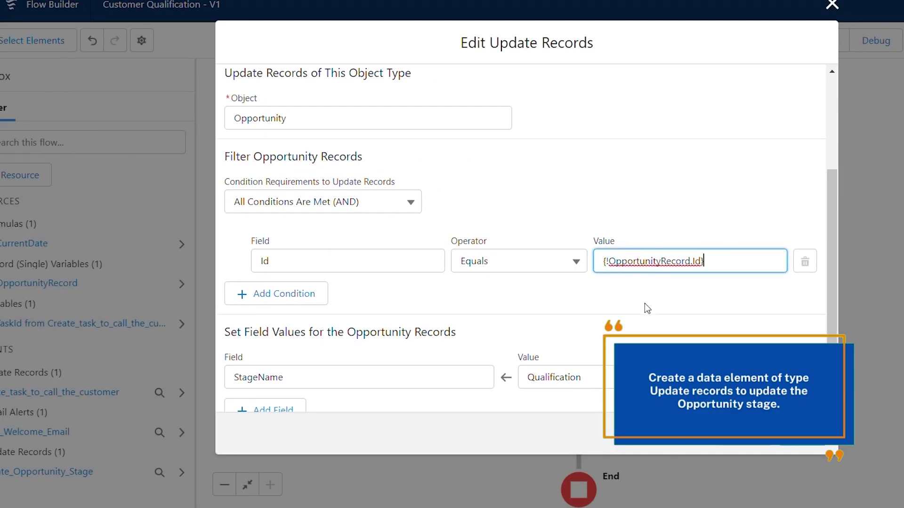
scroll(645, 303, down, 1)
click(802, 433)
Step: Set the Call task's ActivityDate to CurrentDate and check its Subject and Description
click(583, 314)
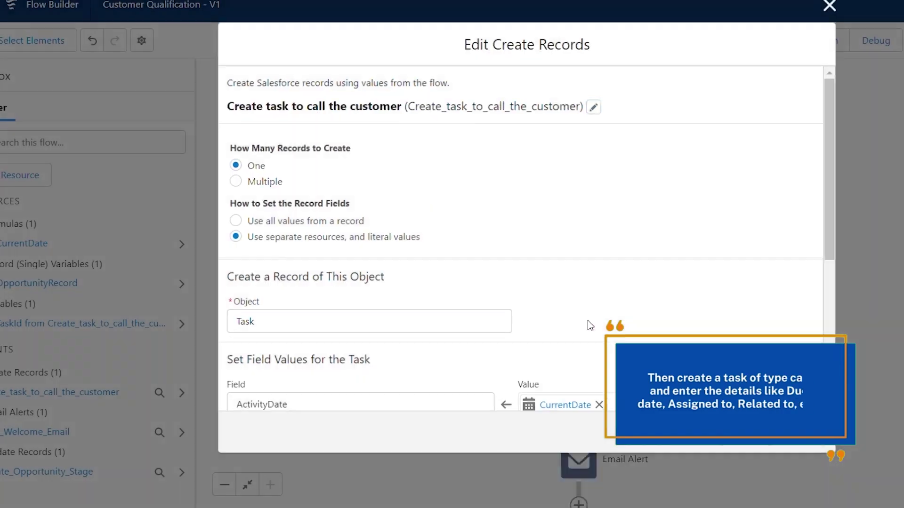
scroll(607, 255, down, 5)
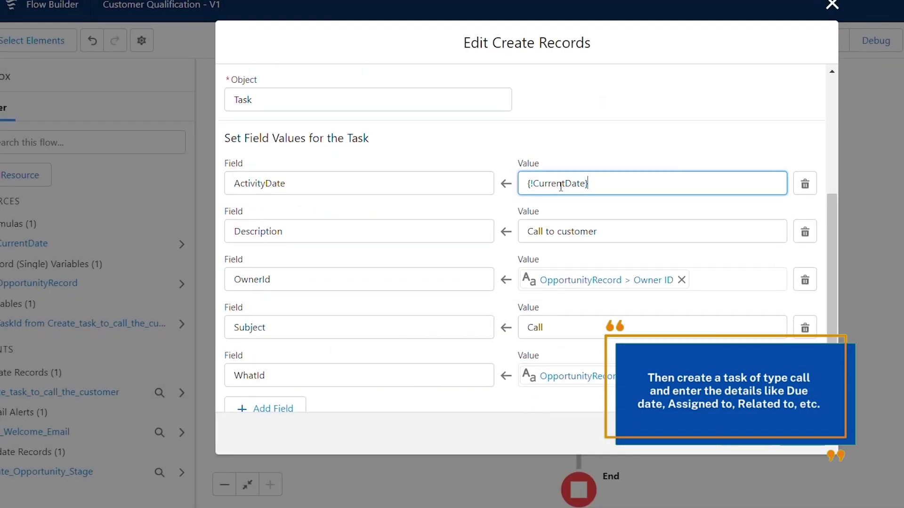
click(566, 230)
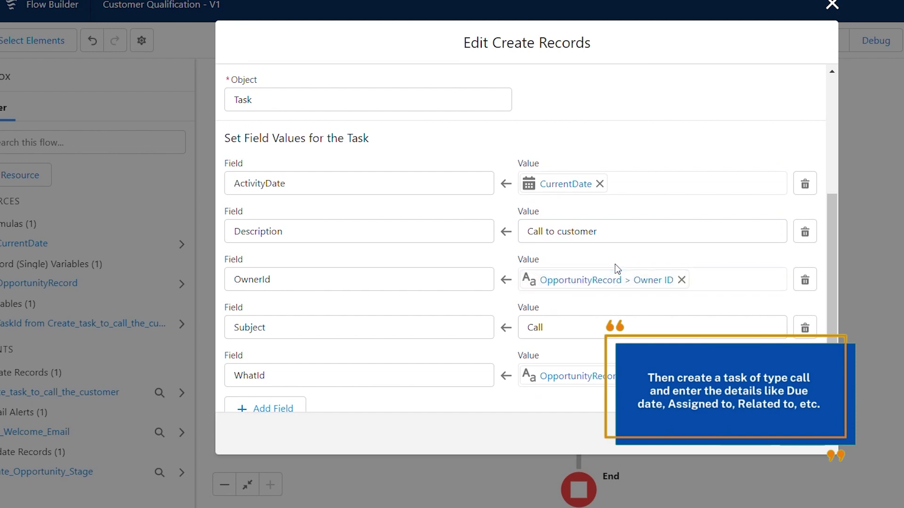
click(606, 326)
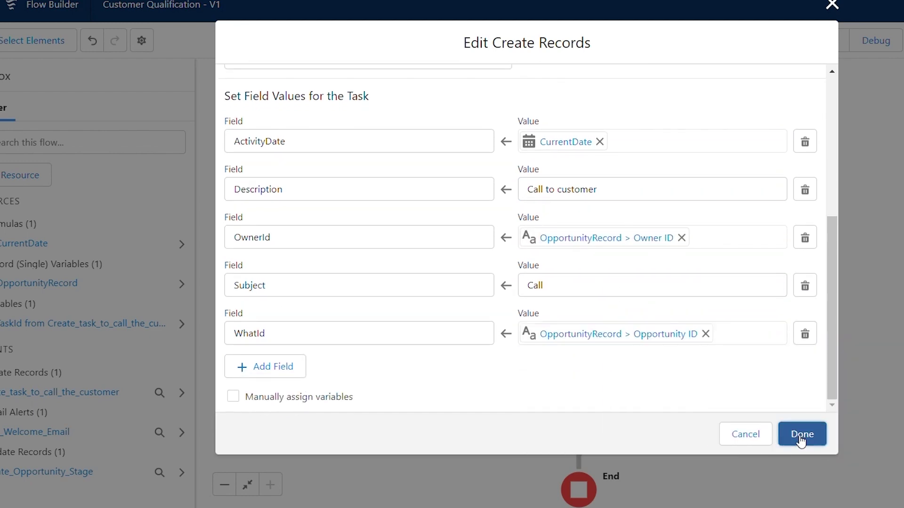
click(800, 438)
Step: Set the Send Welcome Email alert's Record ID to {!OpportunityRecord.Id}
click(594, 401)
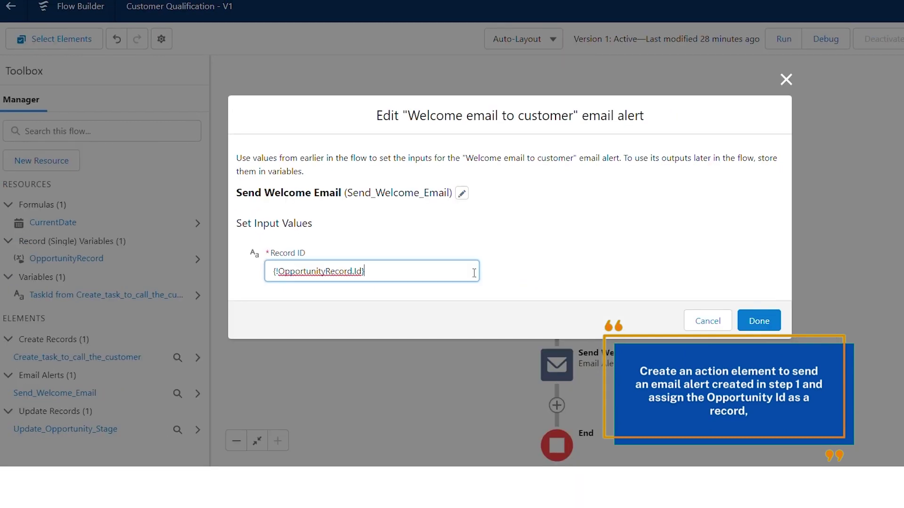
click(474, 273)
click(602, 264)
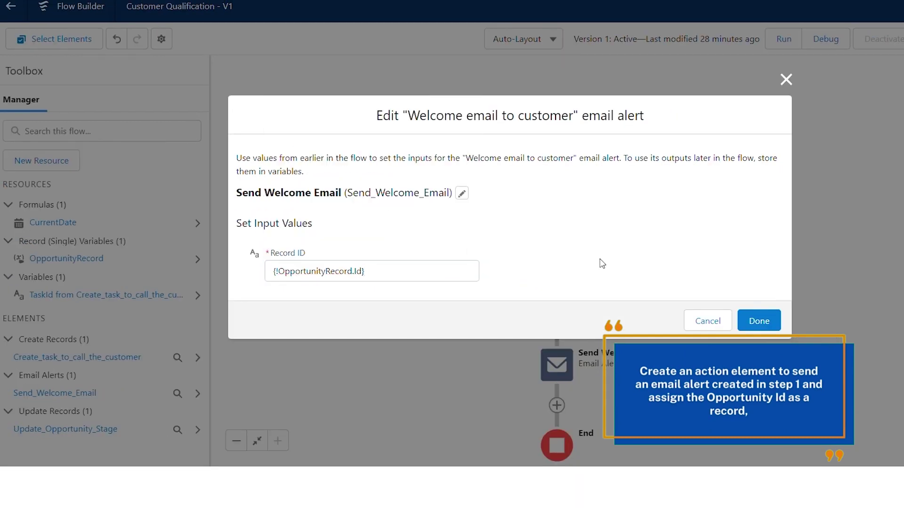
click(765, 328)
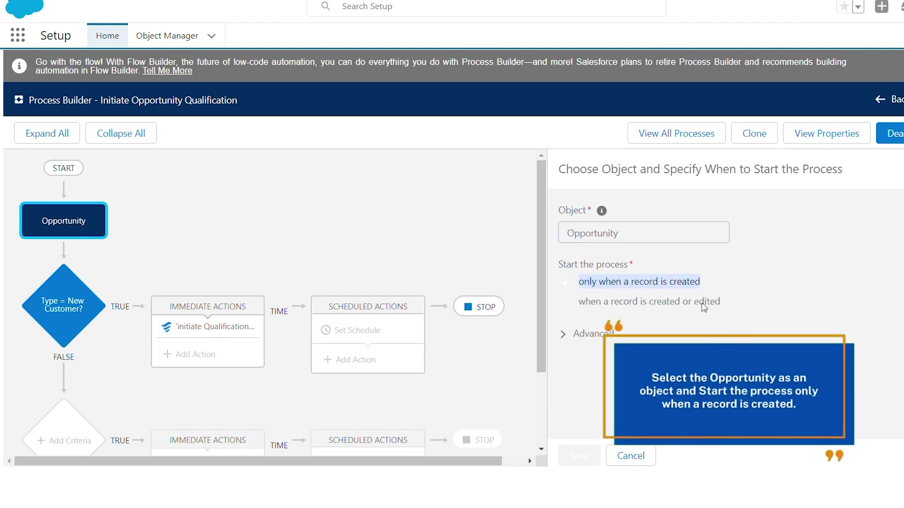
Step: Require Type equals New Customer (all conditions met) and launch the Customer Qualification flow
click(78, 321)
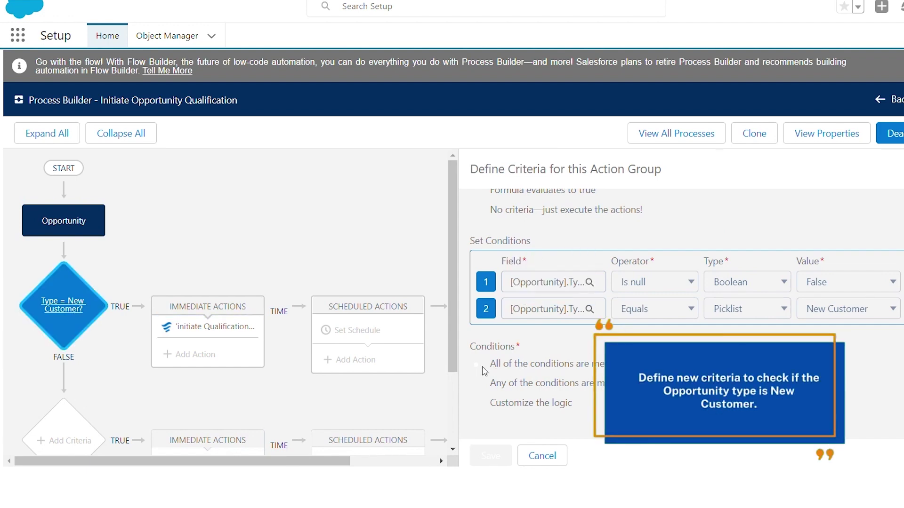
drag(573, 366, 642, 365)
click(238, 337)
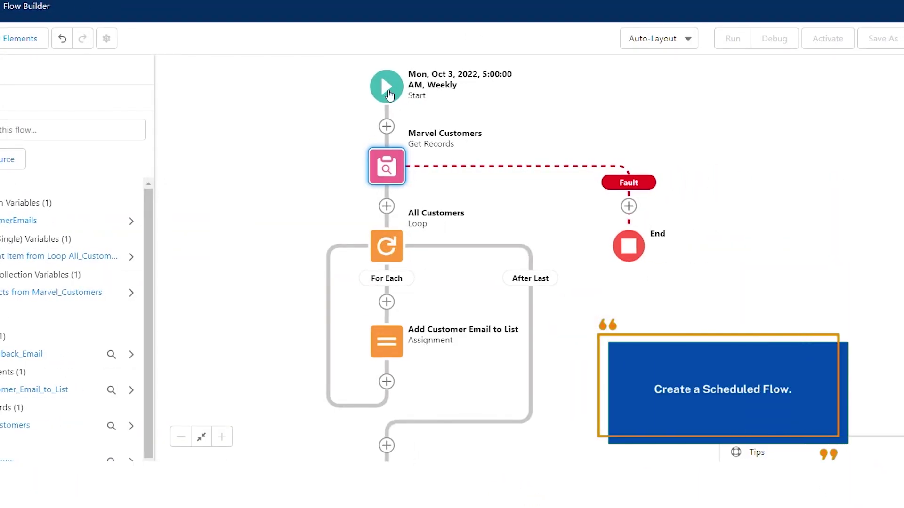
Step: Set the weekly scheduled start to Account records whose Name contains Marvel
click(389, 96)
click(472, 162)
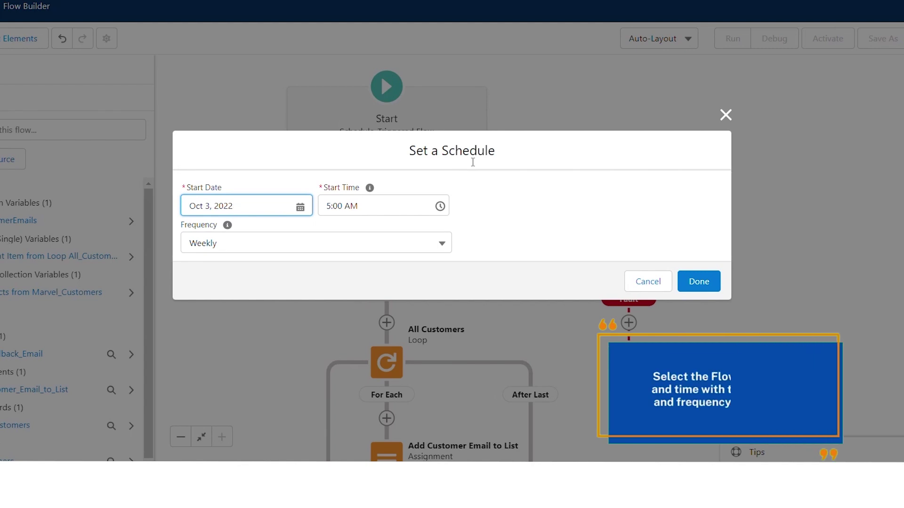
key(Tab)
key(Tab)
key(Tab)
key(Tab)
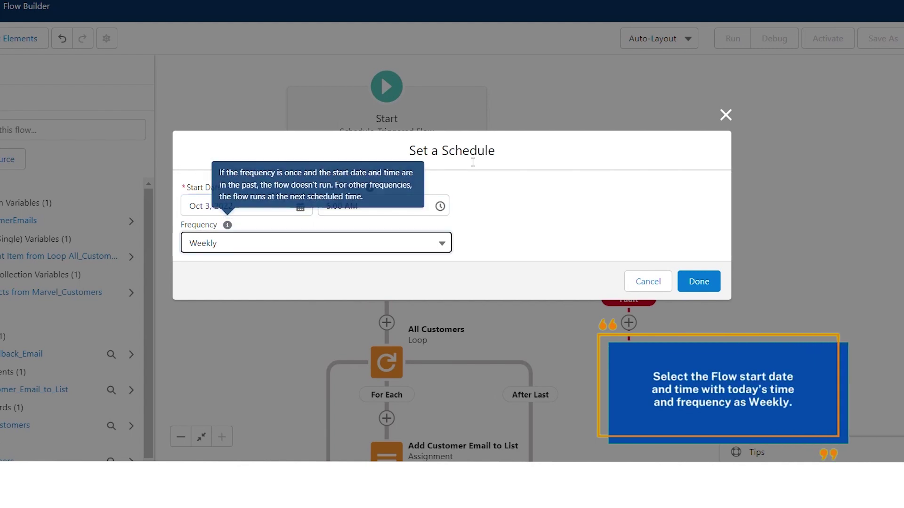
click(698, 281)
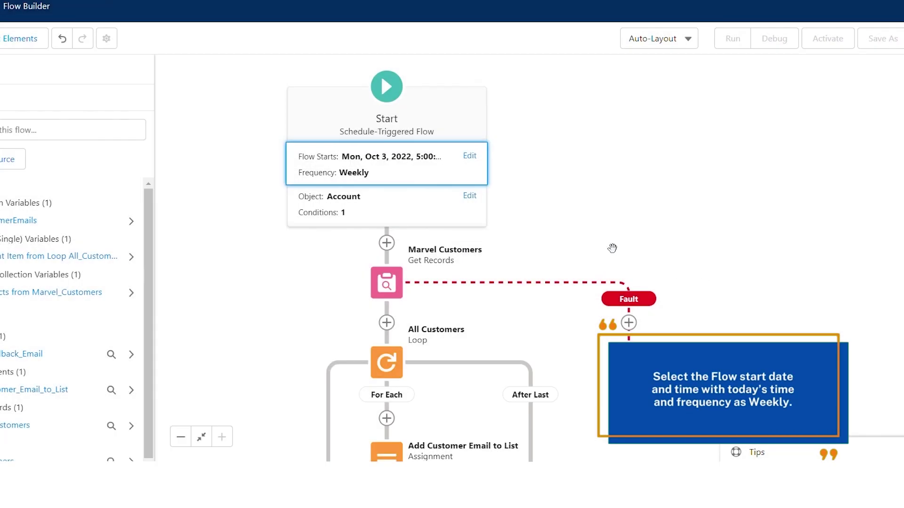
click(471, 197)
key(Tab)
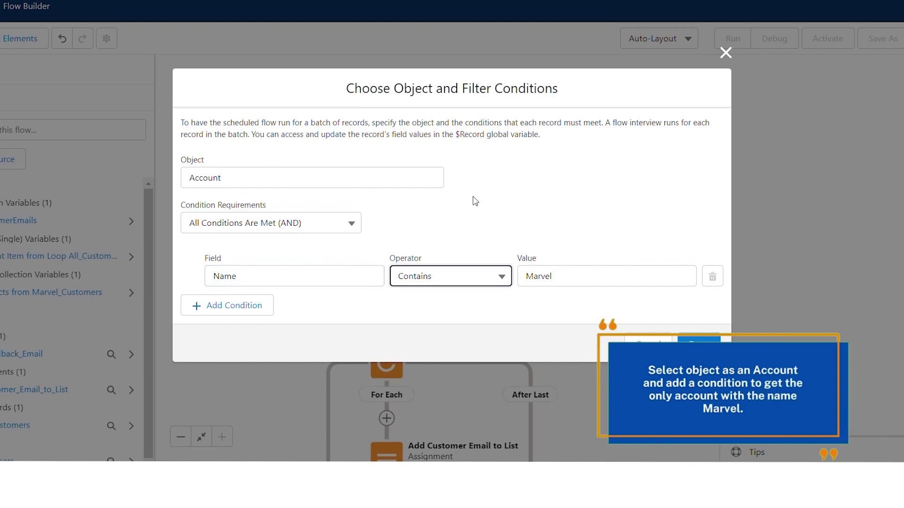
key(Tab)
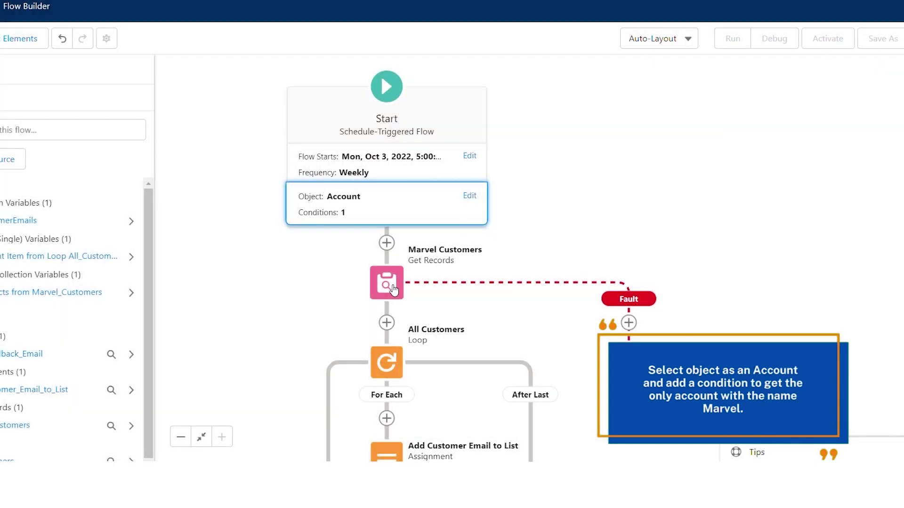
Step: Review Marvel Customers fetching Contact records whose Email is not null
click(386, 282)
key(Tab)
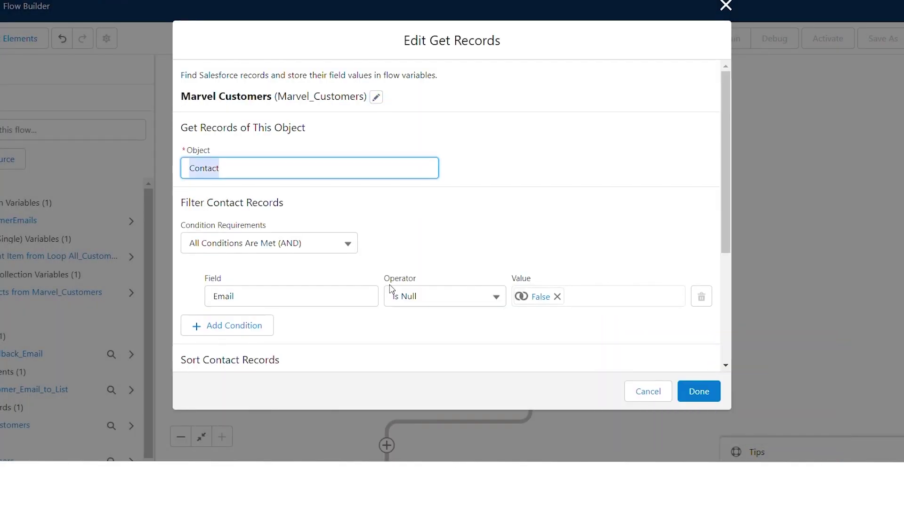
key(Tab)
key(Tab)
key(Tab)
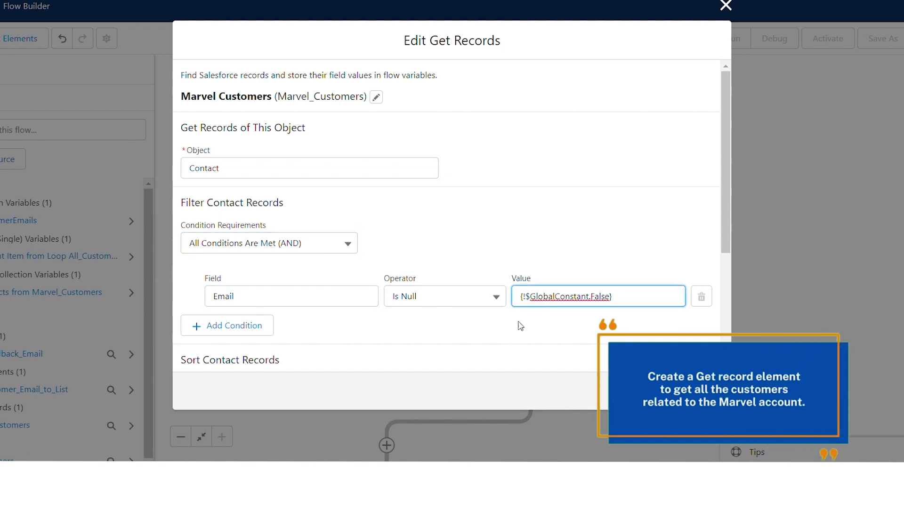
scroll(518, 330, down, 4)
key(Tab)
key(Tab)
key(Tab)
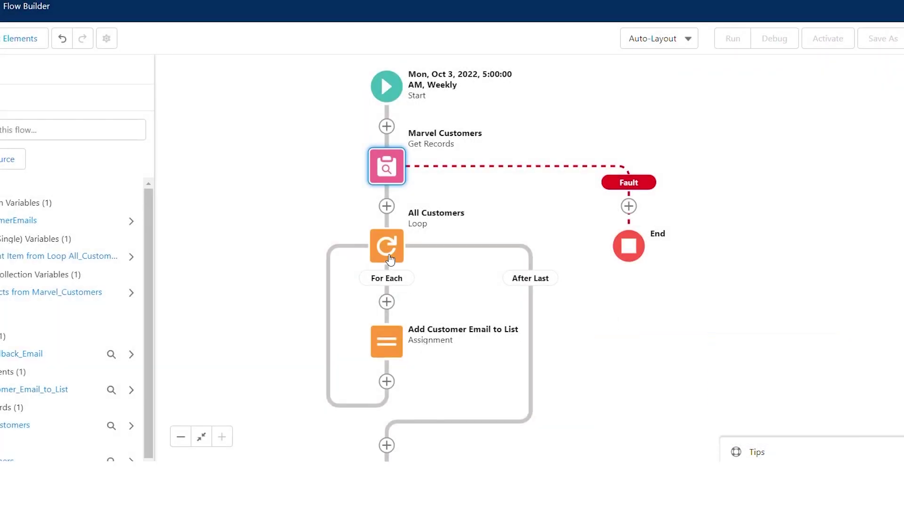
Step: Loop over {!Marvel_Customers} and define CustomerEmails as a text collection variable
click(384, 248)
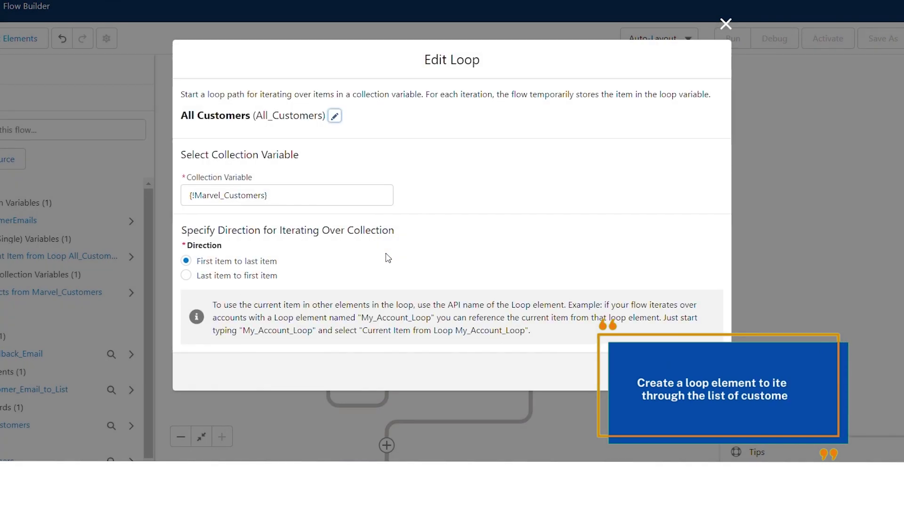
key(Tab)
key(Tab)
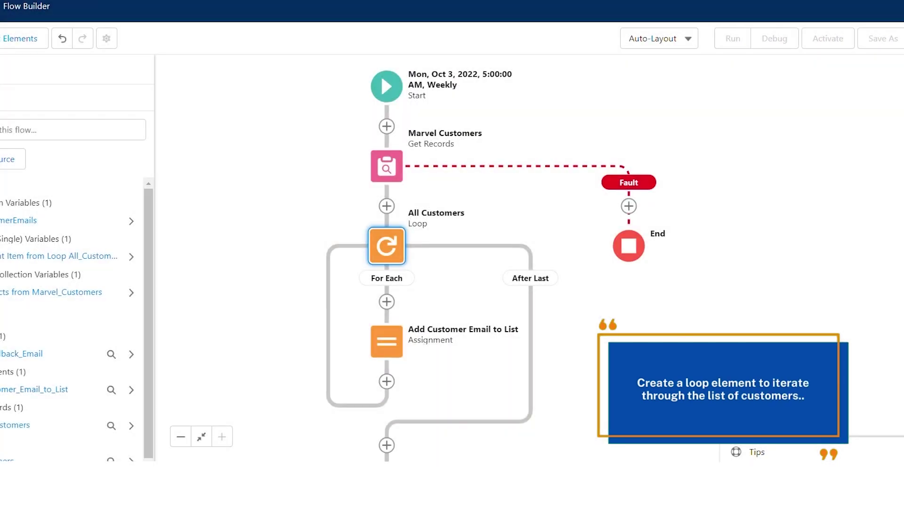
click(26, 220)
key(Tab)
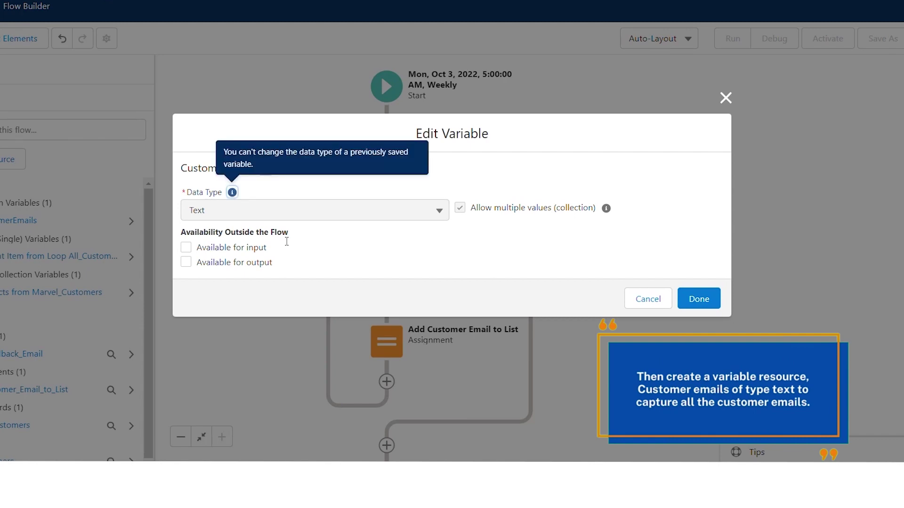
key(Tab)
key(Tab)
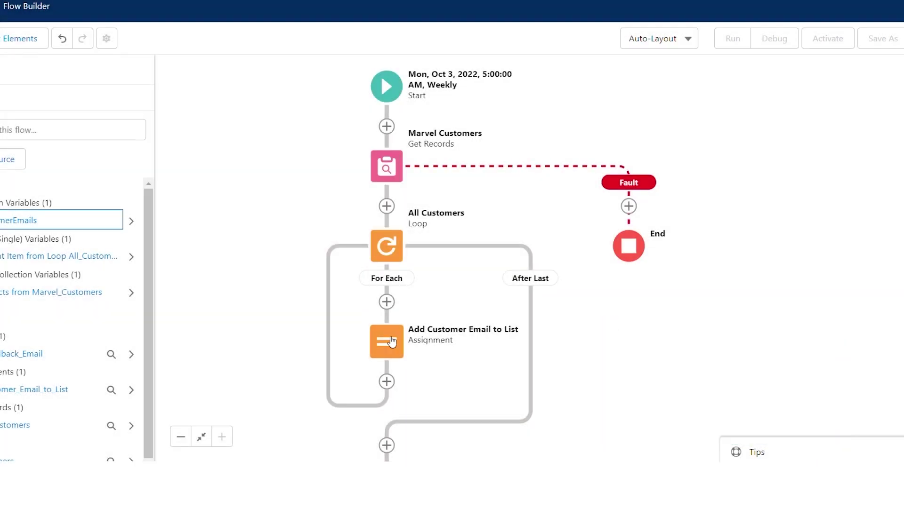
Step: Make the assignment add {!All_Customers.Email} to CustomerEmails
click(387, 336)
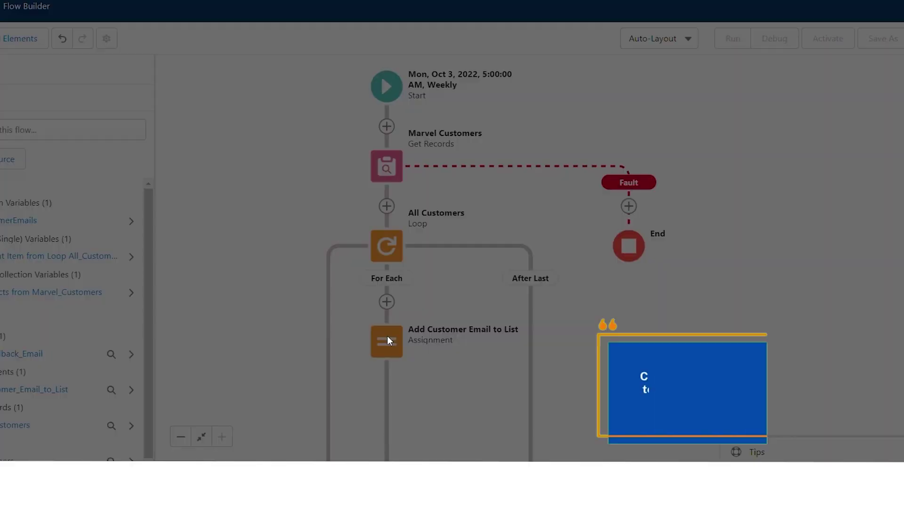
key(Tab)
key(Return)
click(623, 249)
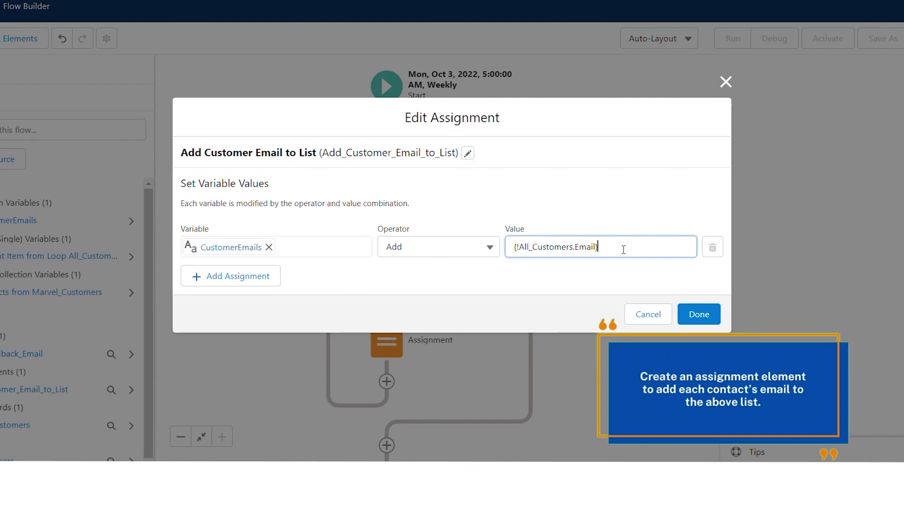
click(698, 314)
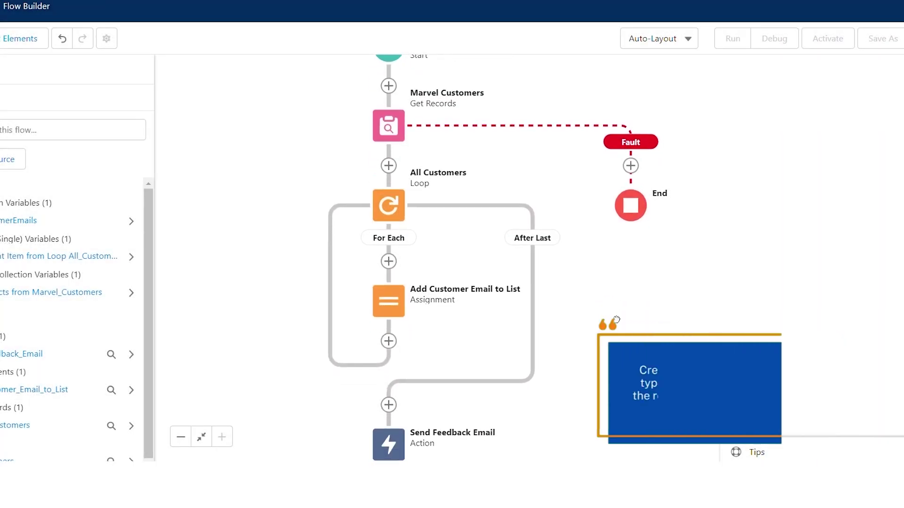
Step: Set the Send Feedback Email action to send 'Weekly Feedback' to {!CustomerEmails}
drag(618, 267, 627, 216)
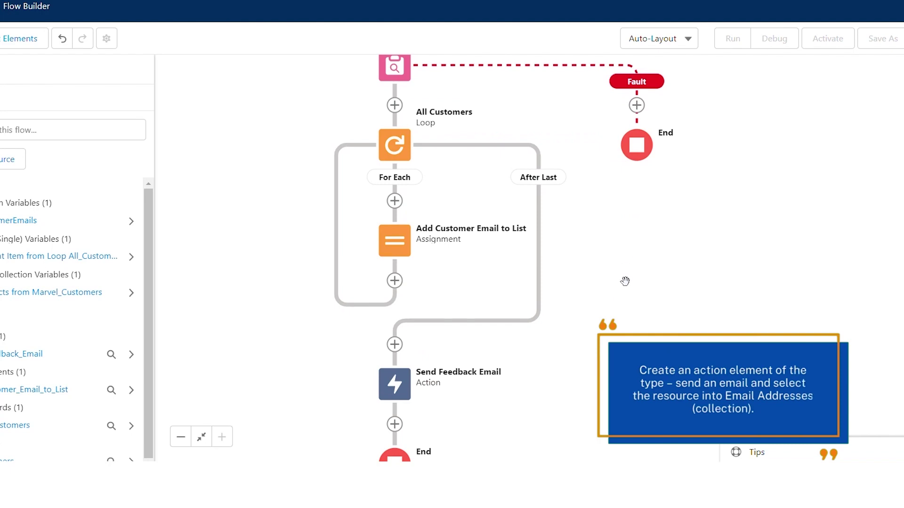
drag(624, 281, 681, 196)
double_click(446, 286)
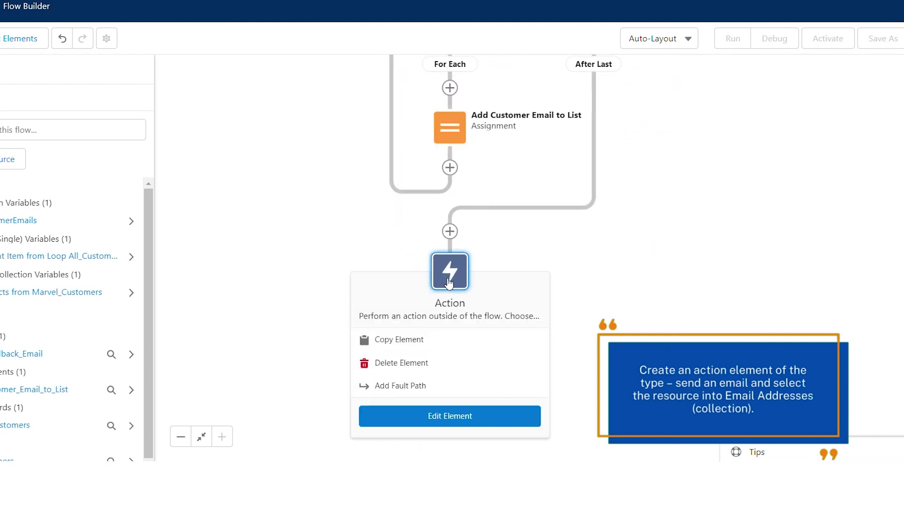
key(Tab)
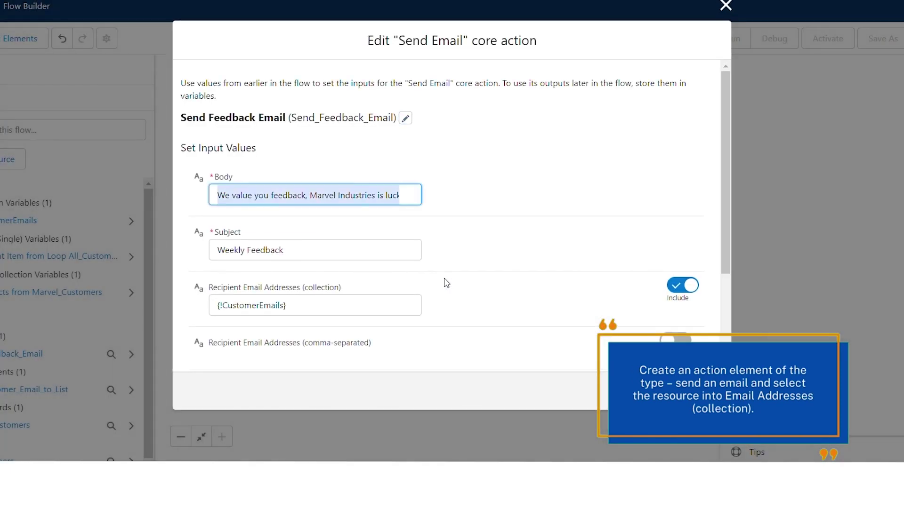
key(Tab)
key(Tab)
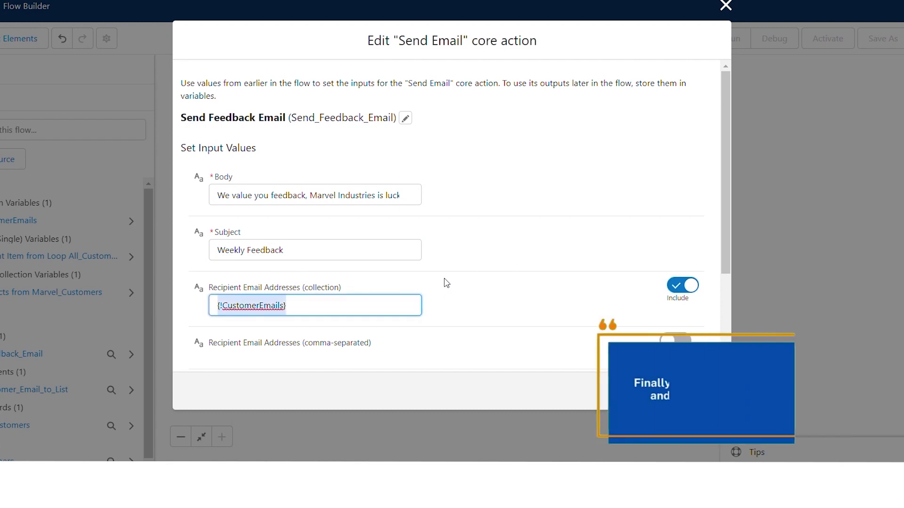
scroll(446, 282, down, 3)
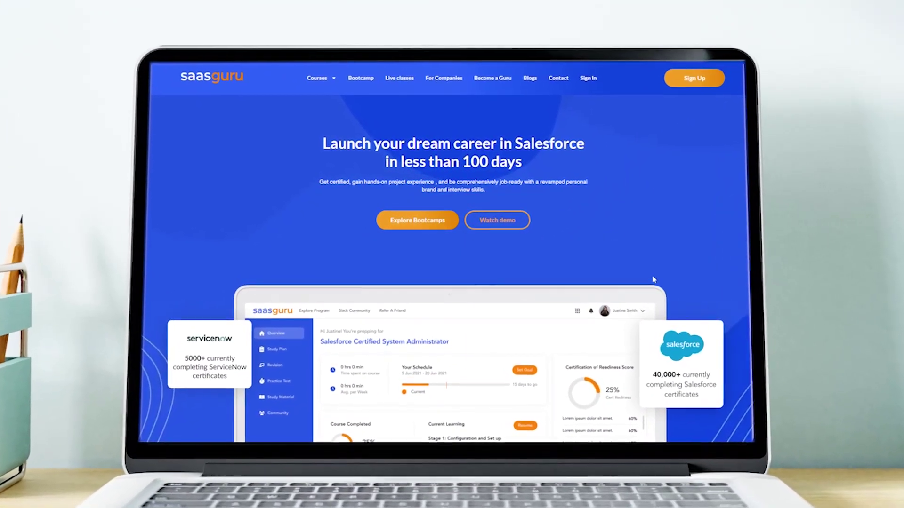
Step: Expand the Courses menu to show the Salesforce course categories
mouse_move(333, 80)
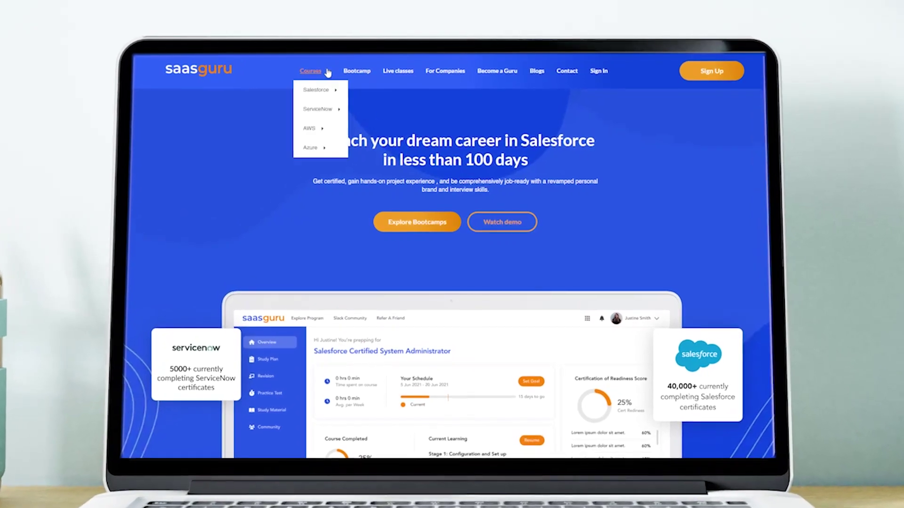